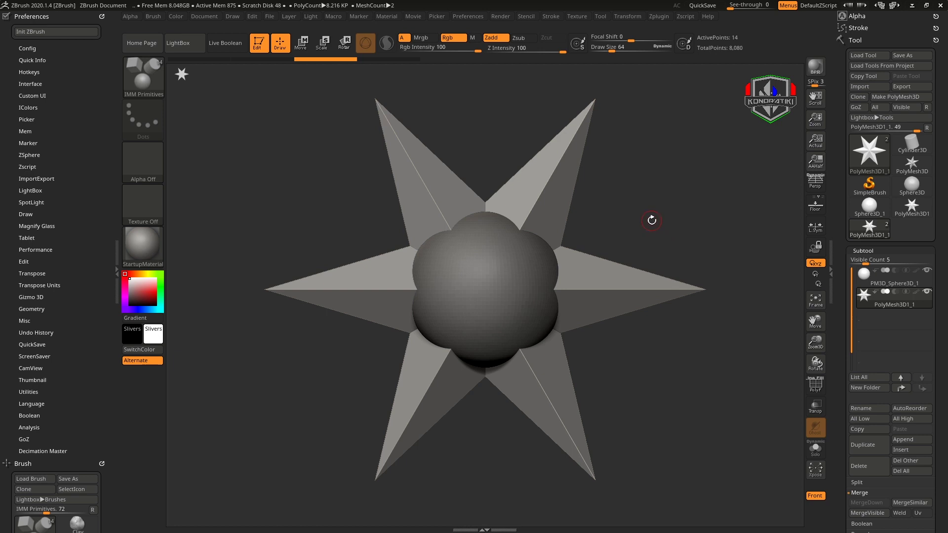
Step: Expand the Preferences Language subpalette to show the language list with Русский active
{"action": "left_click", "coordinate": [22, 403]}
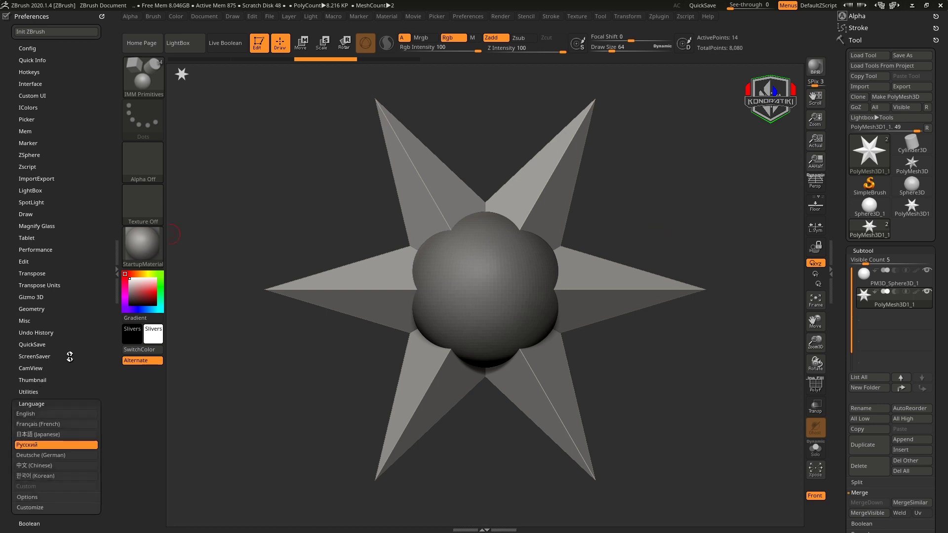
Step: Collapse the Language subpalette and hold Ctrl to show the Russian Transpose Move help
{"action": "left_click", "coordinate": [32, 351]}
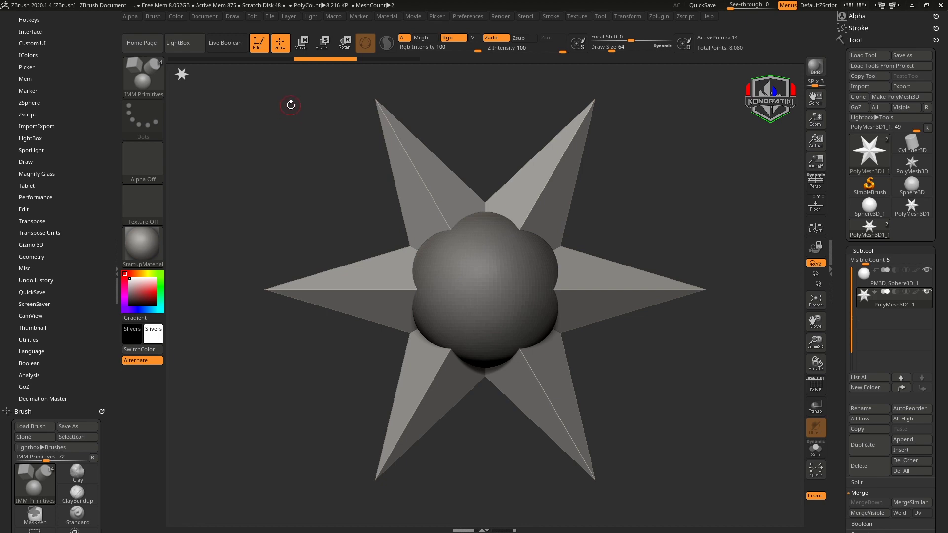
{"action": "key", "text": "ctrl"}
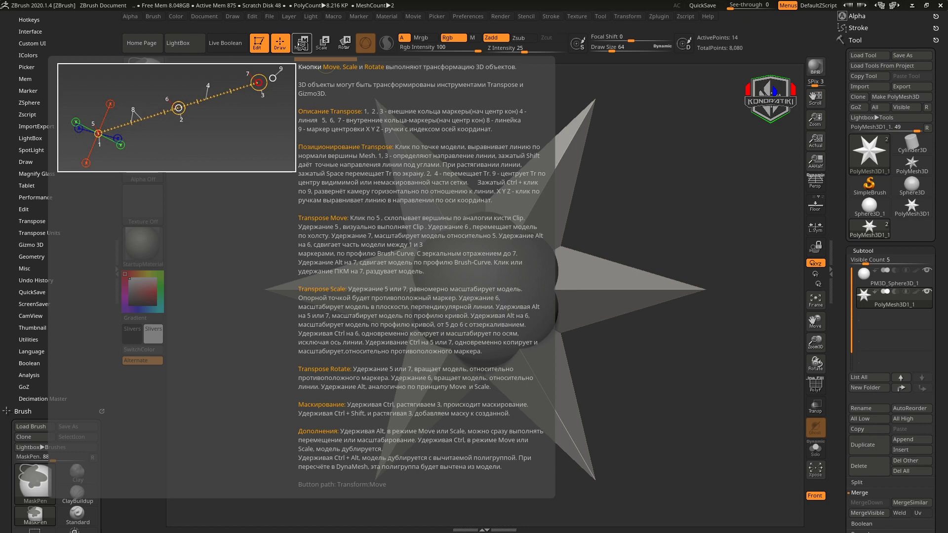
Step: Move and scale the star with the Transpose gizmo, then undo twice
{"action": "key", "text": "w"}
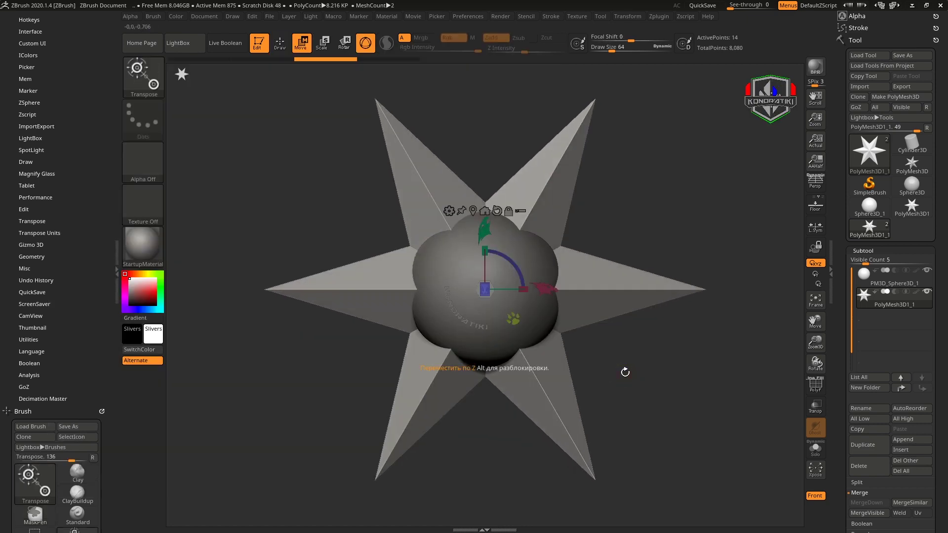
{"action": "left_click_drag", "start_coordinate": [650, 363], "coordinate": [548, 360], "text": "alt"}
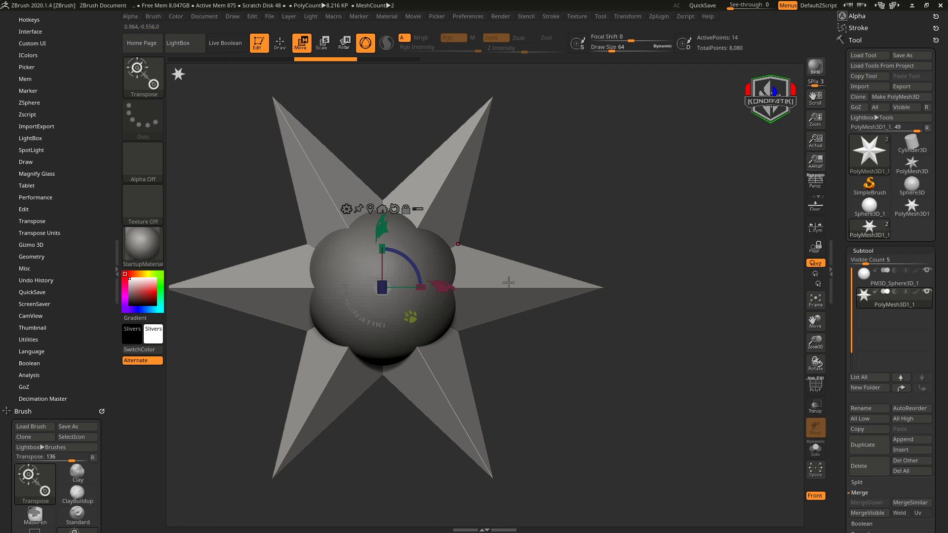
{"action": "left_click_drag", "start_coordinate": [452, 285], "coordinate": [709, 286], "text": "alt"}
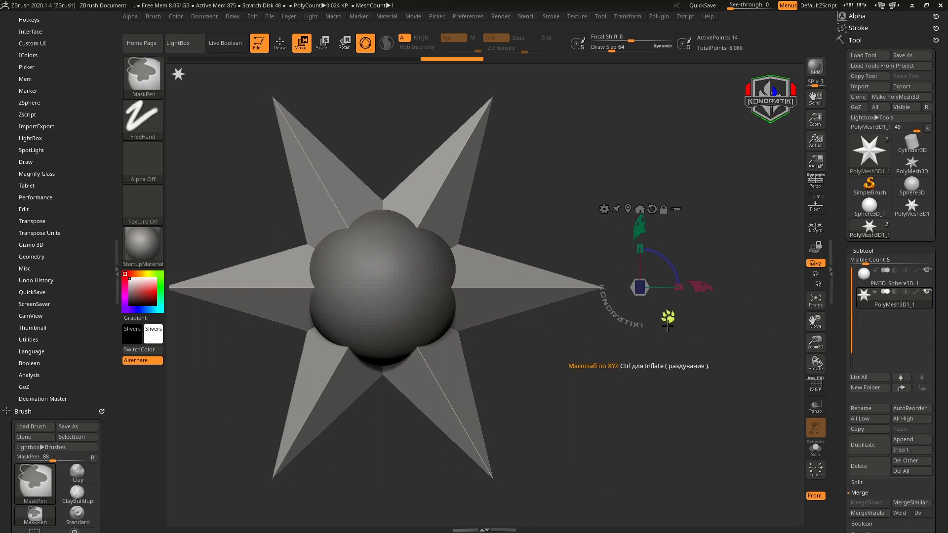
{"action": "left_click_drag", "start_coordinate": [668, 317], "coordinate": [698, 349], "text": "ctrl"}
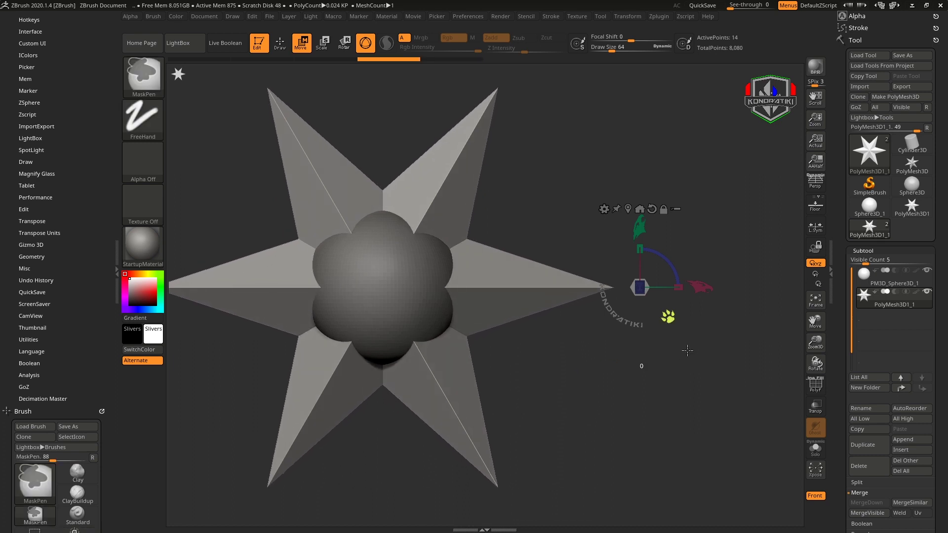
{"action": "key", "text": "ctrl+z"}
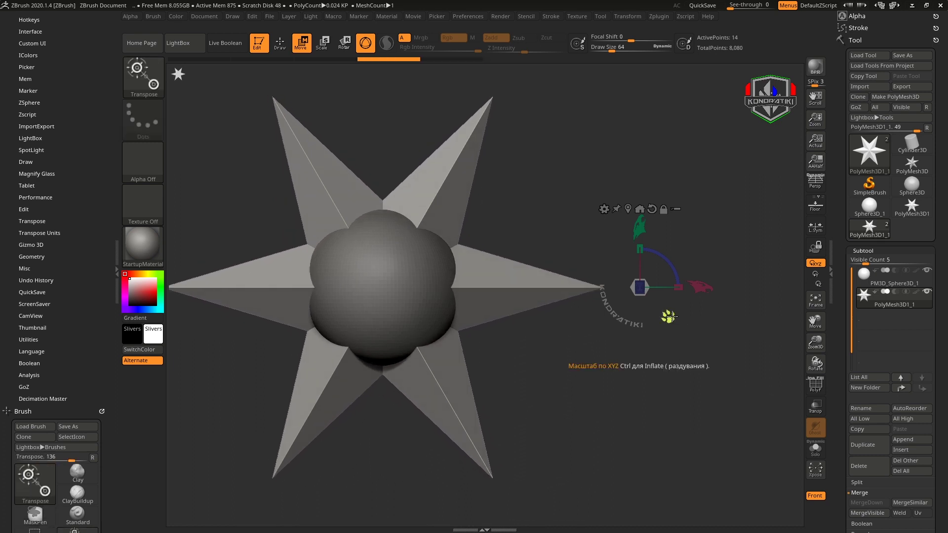
{"action": "key", "text": "ctrl+z"}
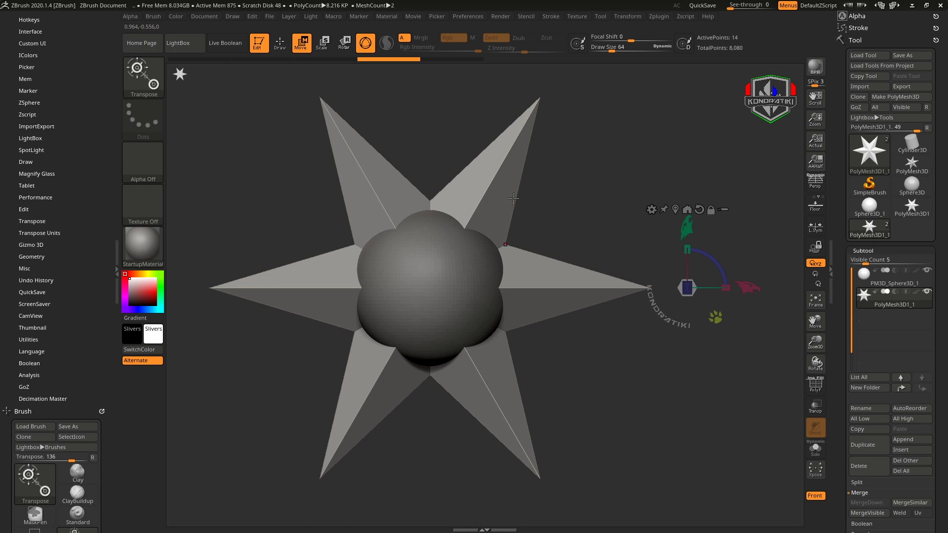
Step: Switch to the ZModeler brush (B, Z, M) and check its Russian polygon-actions menu
{"action": "key", "text": "b"}
{"action": "key", "text": "z"}
{"action": "key", "text": "m"}
{"action": "key", "text": "space"}
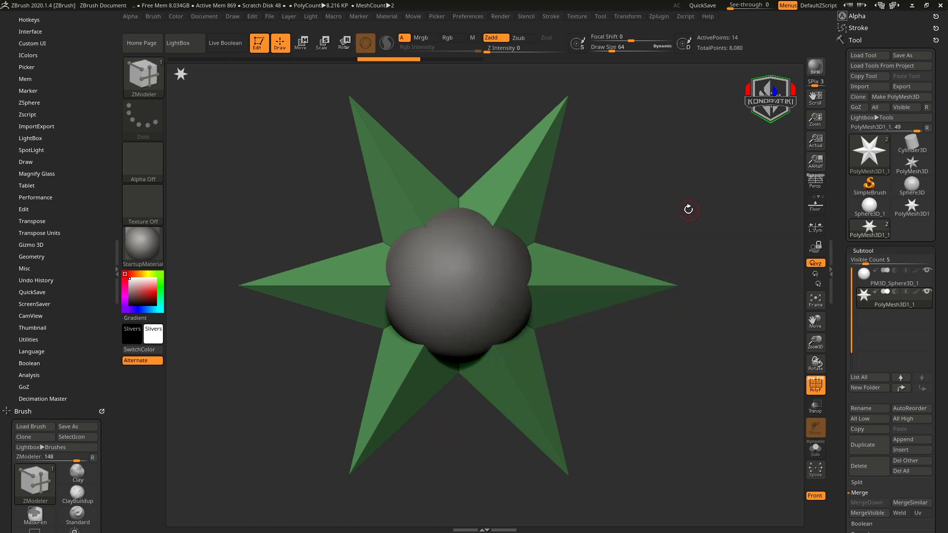
Step: Make the flower sphere the active subtool
{"action": "left_click_drag", "start_coordinate": [627, 226], "coordinate": [657, 221], "text": "alt"}
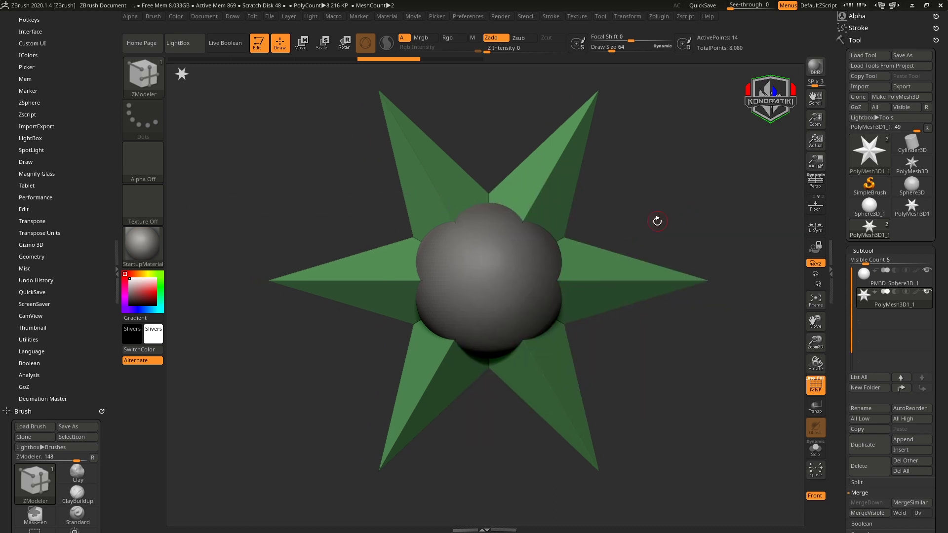
{"action": "left_click", "coordinate": [495, 265], "text": "alt"}
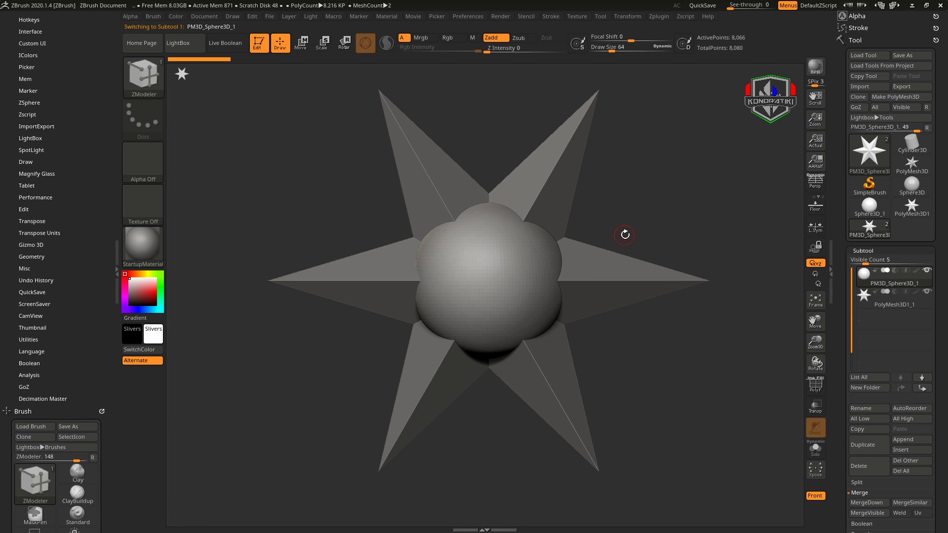
{"action": "left_click_drag", "start_coordinate": [637, 228], "coordinate": [634, 245], "text": "alt"}
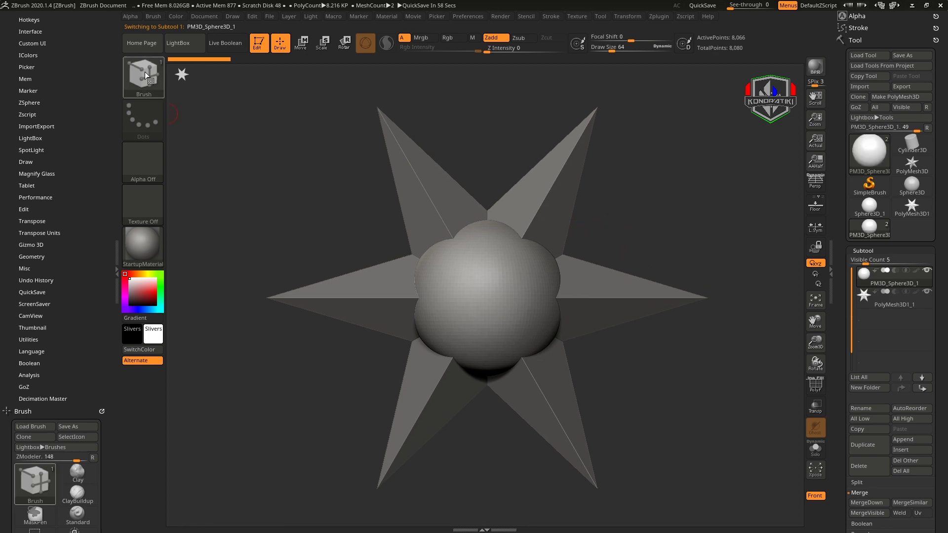
Step: Try to subdivide the sphere, dismiss the Russian subdivision warning, and open the Help menu
{"action": "key", "text": "b"}
{"action": "key", "text": "i"}
{"action": "key", "text": "p"}
{"action": "key", "text": "ctrl+d"}
{"action": "key", "text": "ctrl+d"}
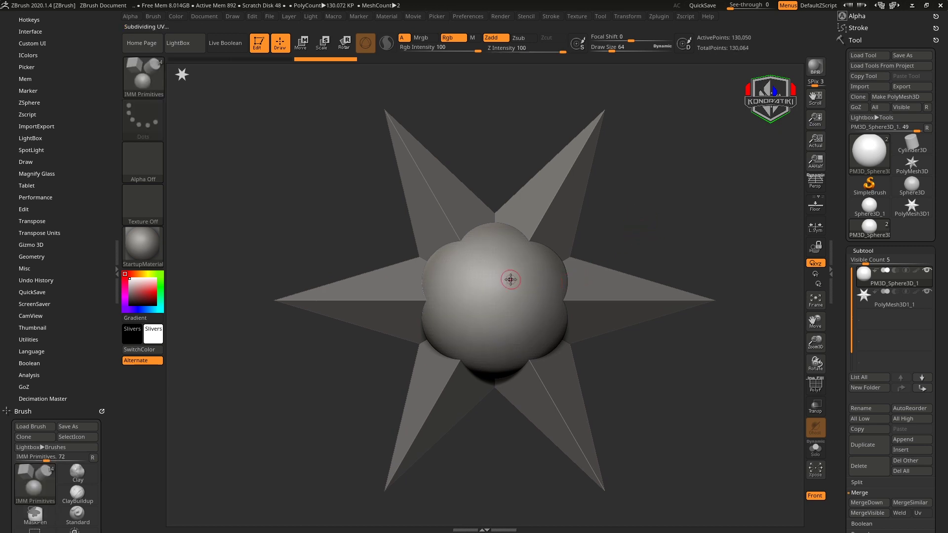
{"action": "left_click", "coordinate": [529, 296]}
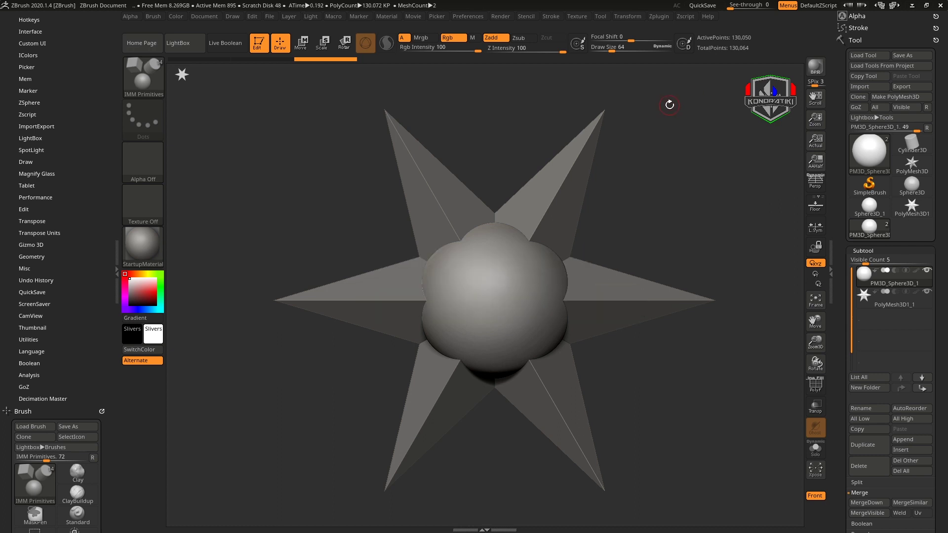
{"action": "left_click", "coordinate": [710, 16]}
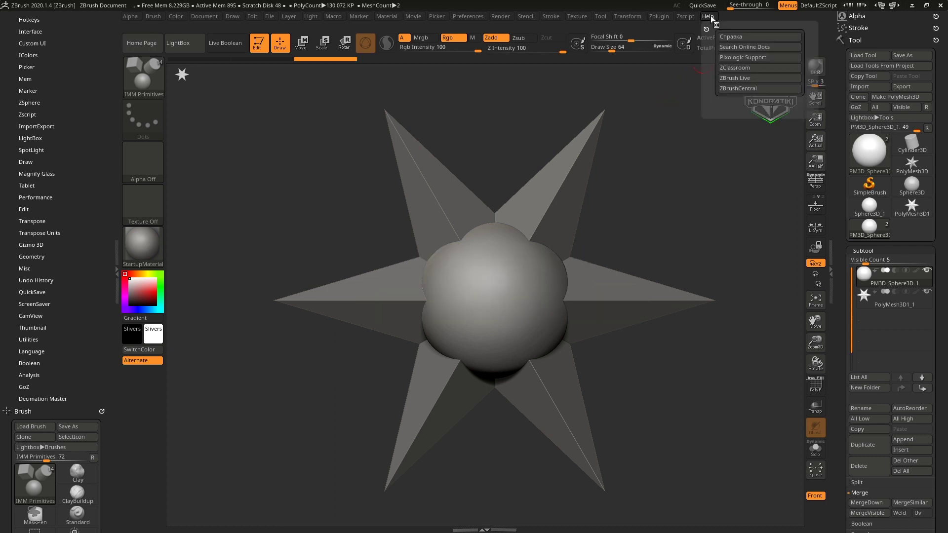
Step: Open Справка to browse the Russian WhatsNew.html help in Chrome, then return to ZBrush
{"action": "left_click", "coordinate": [751, 37]}
{"action": "scroll", "coordinate": [311, 195], "scroll_direction": "down", "scroll_amount": 4}
{"action": "scroll", "coordinate": [346, 148], "scroll_direction": "up", "scroll_amount": 4}
{"action": "scroll", "coordinate": [390, 207], "scroll_direction": "down", "scroll_amount": 12}
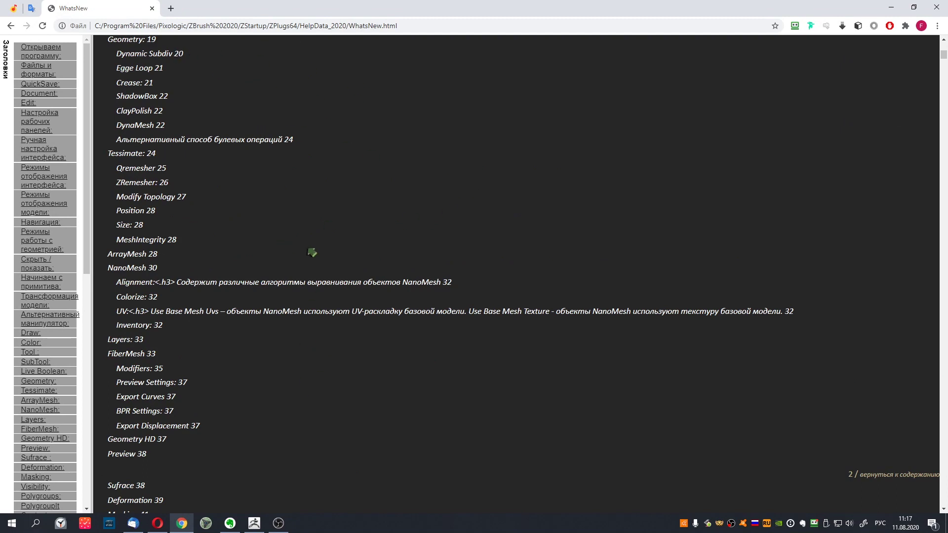
{"action": "scroll", "coordinate": [345, 261], "scroll_direction": "up", "scroll_amount": 8}
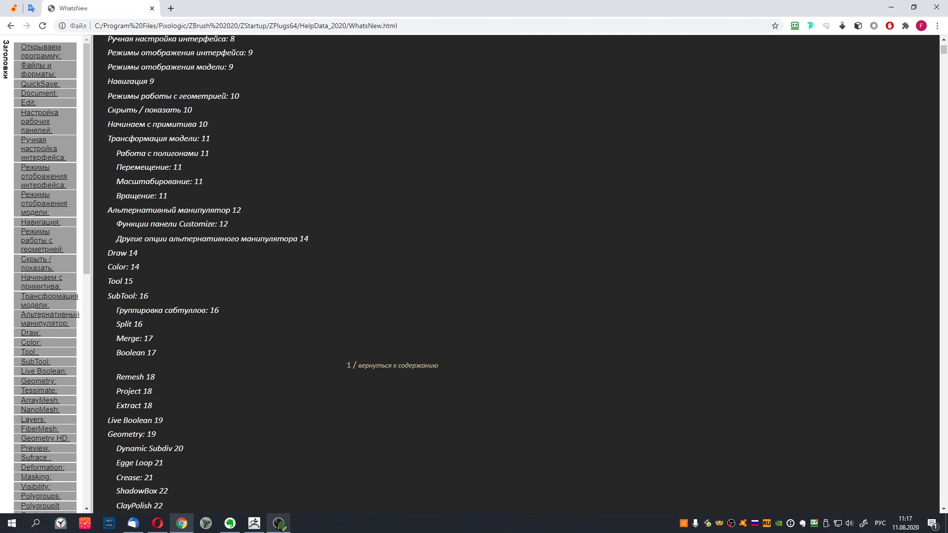
{"action": "mouse_move", "coordinate": [278, 522]}
{"action": "left_click", "coordinate": [274, 471]}
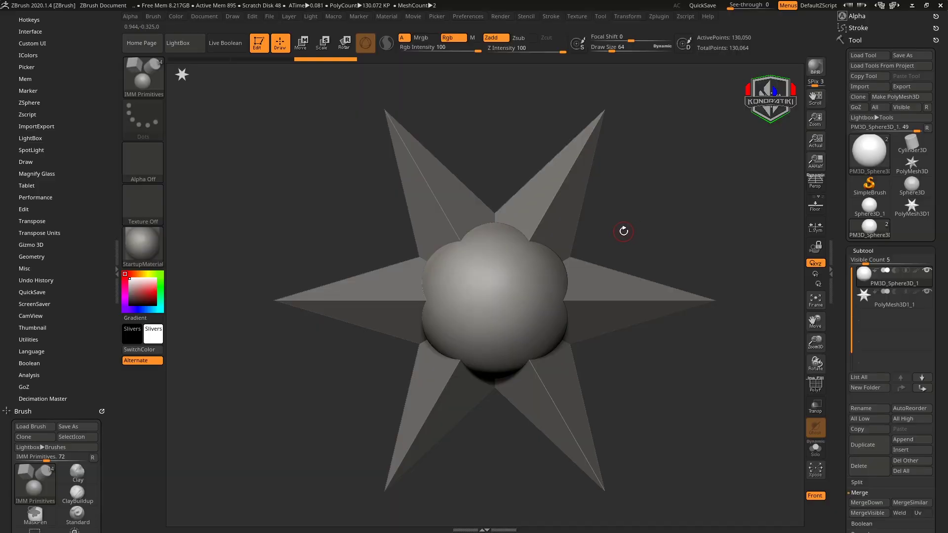